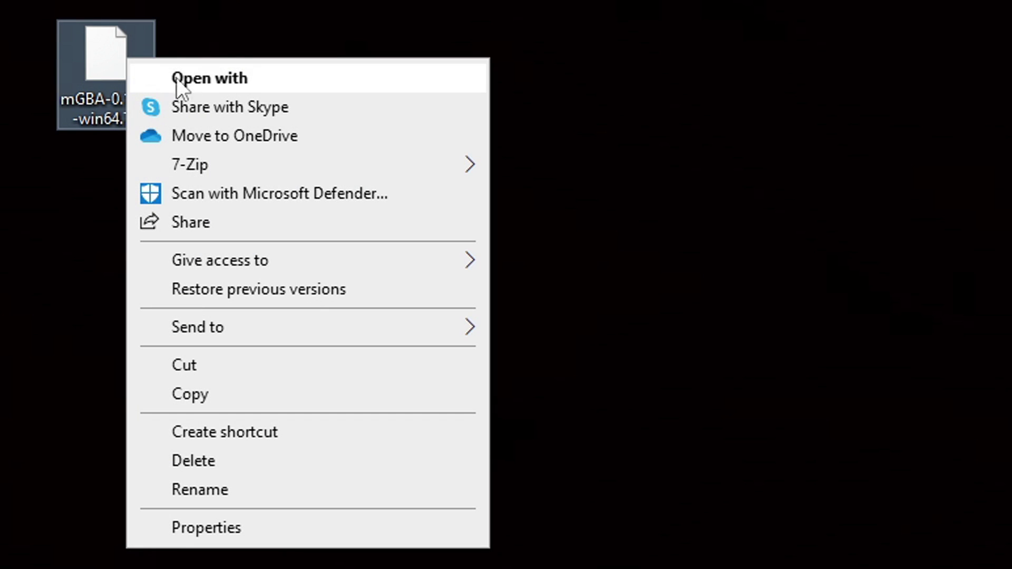
Step: Extract the mGBA-0.10.1-win64 archive into its own folder and launch the mGBA application from that folder
mouse_move(243, 161)
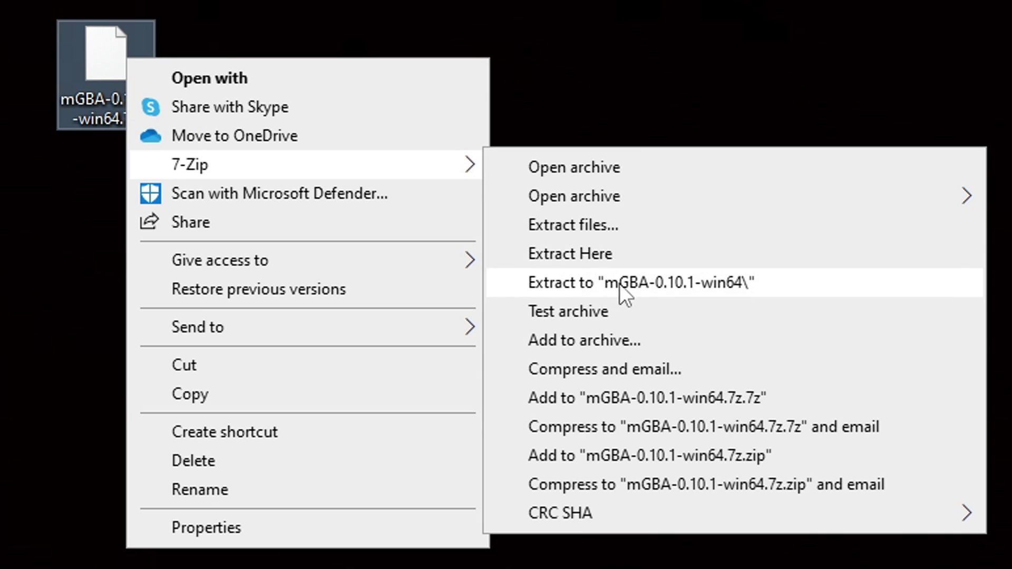
click(726, 287)
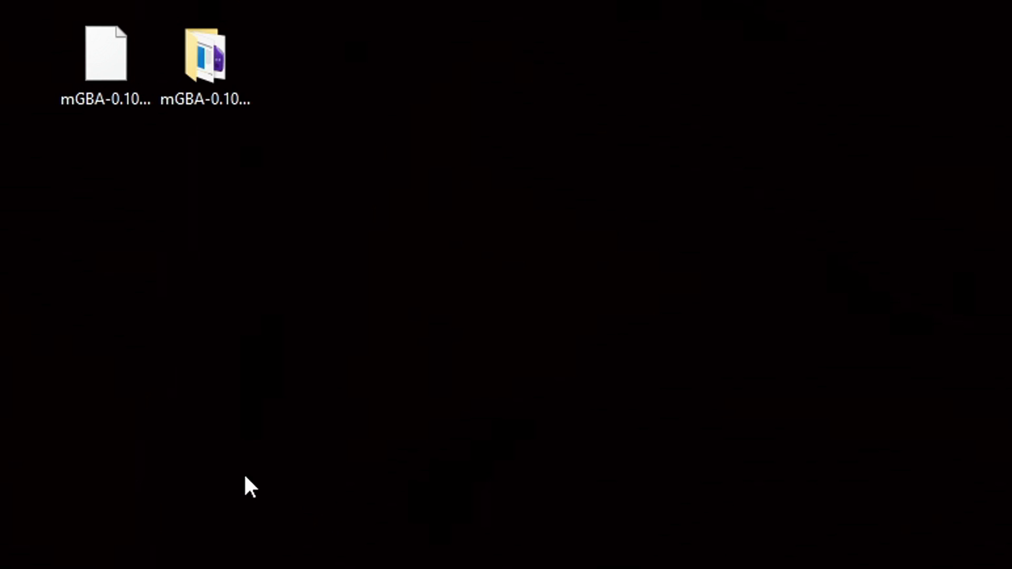
right_click(110, 73)
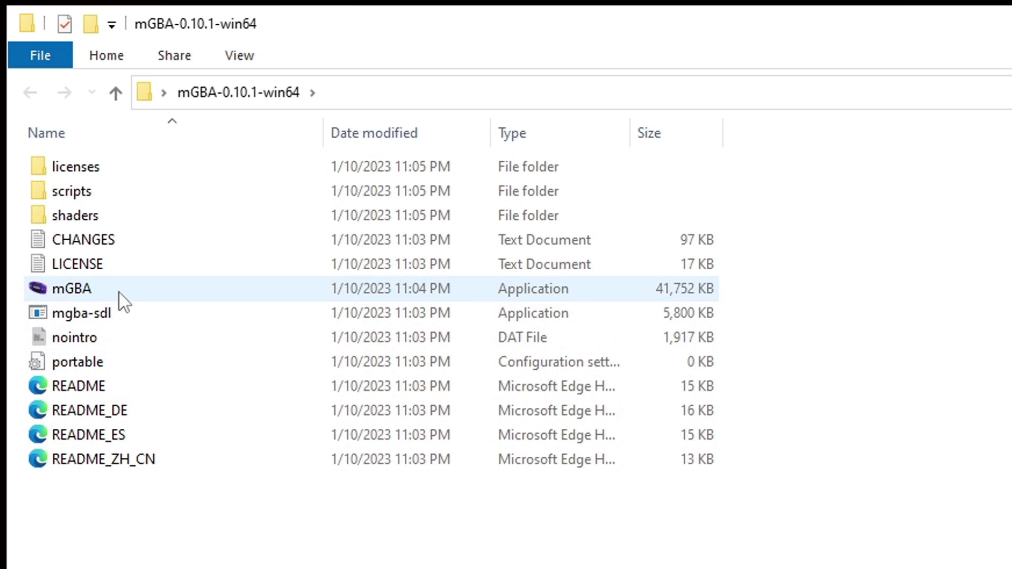
mouse_move(119, 290)
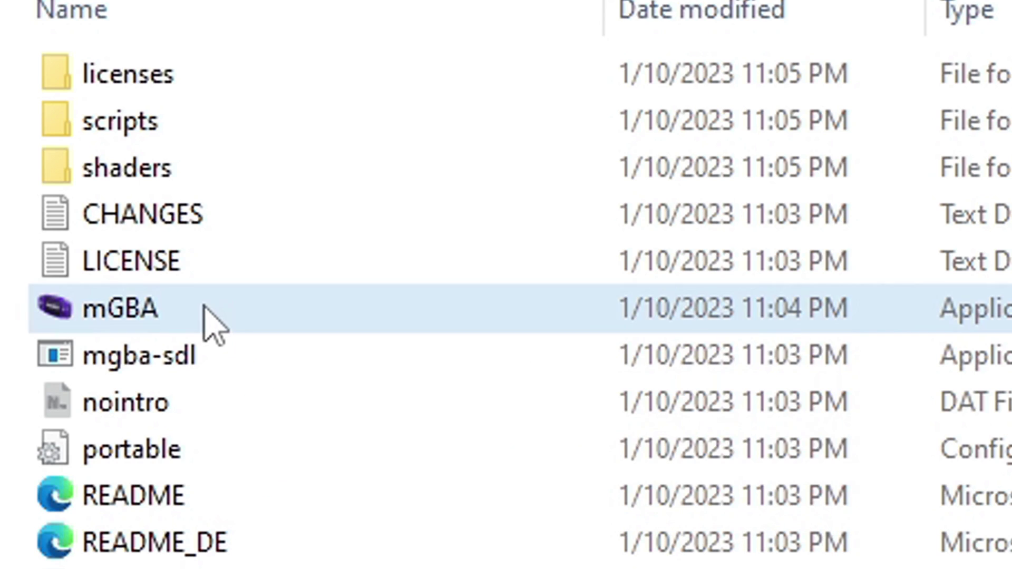
double_click(208, 316)
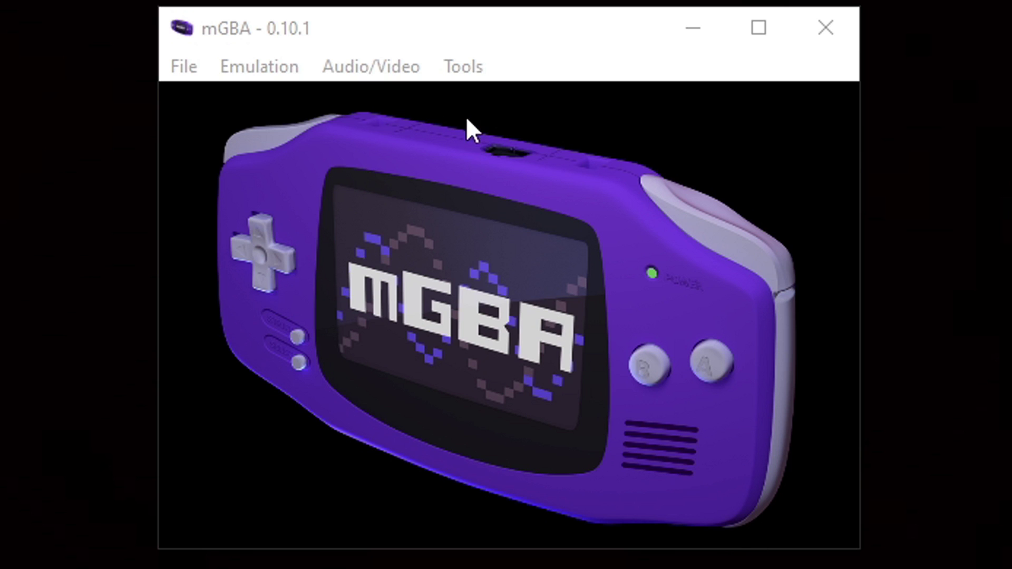
Step: In the emulator settings, turn off showing FPS in the title bar and enable rewind for emulation
click(467, 67)
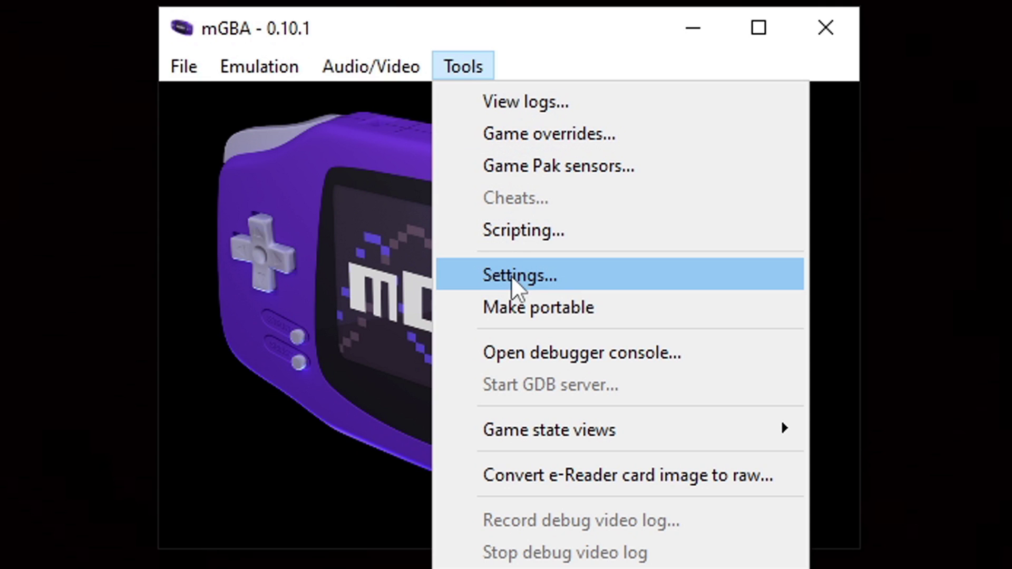
click(546, 276)
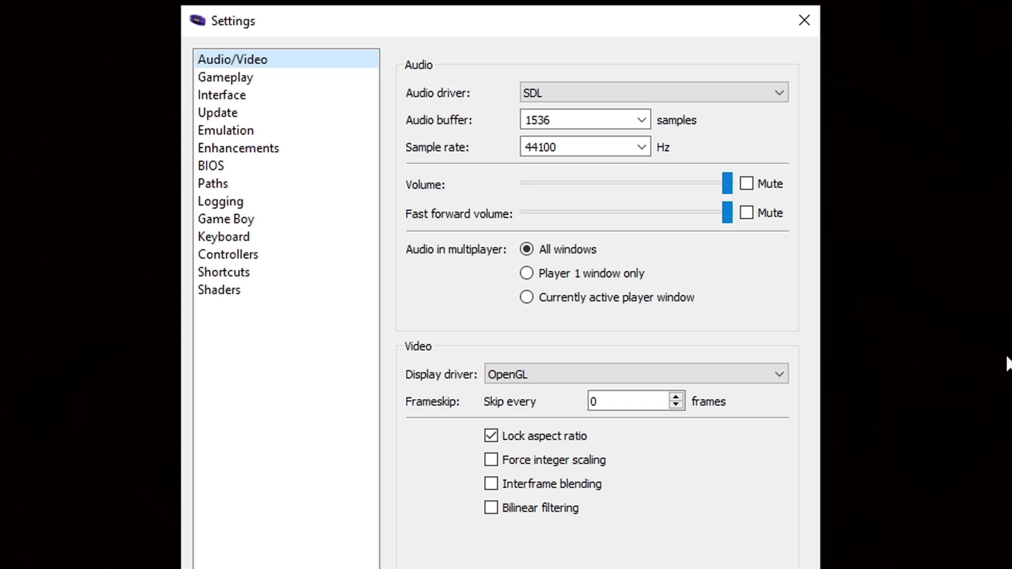
click(240, 100)
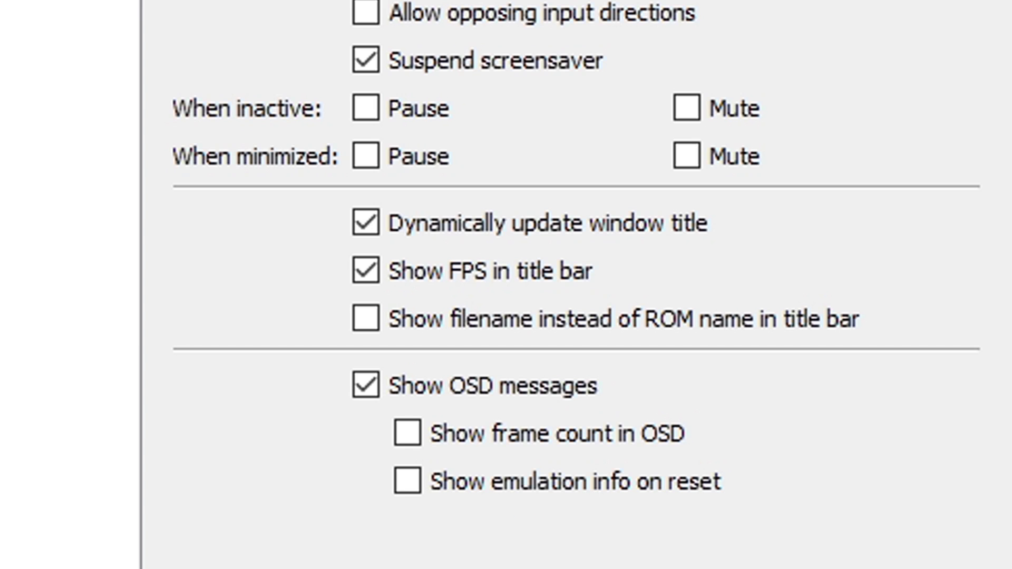
click(367, 281)
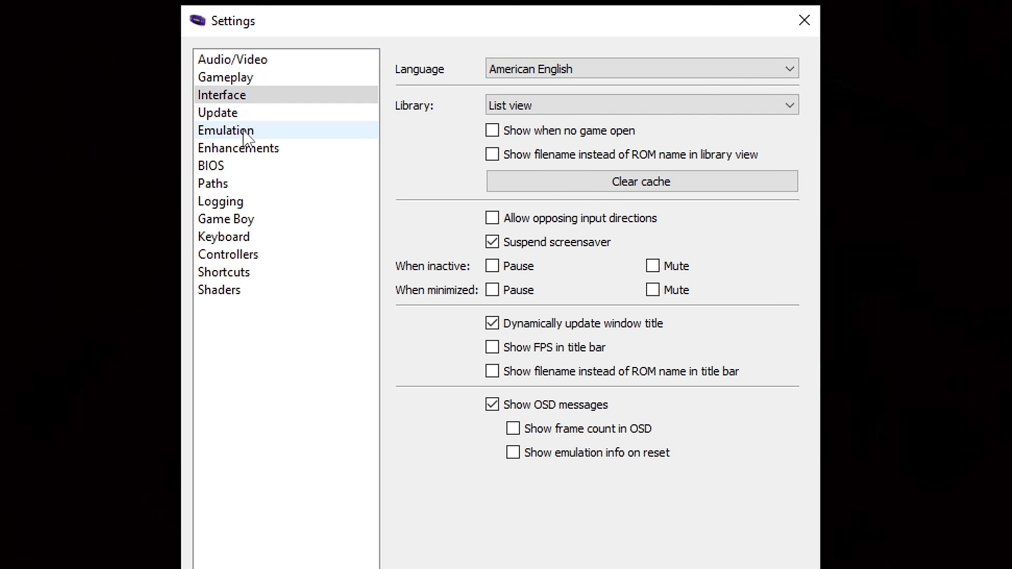
click(246, 134)
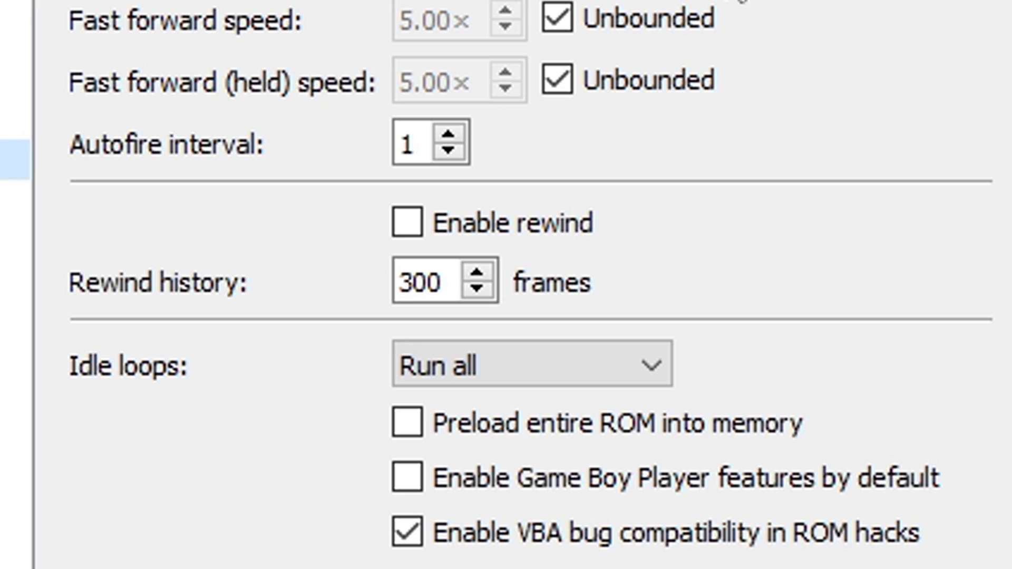
click(411, 224)
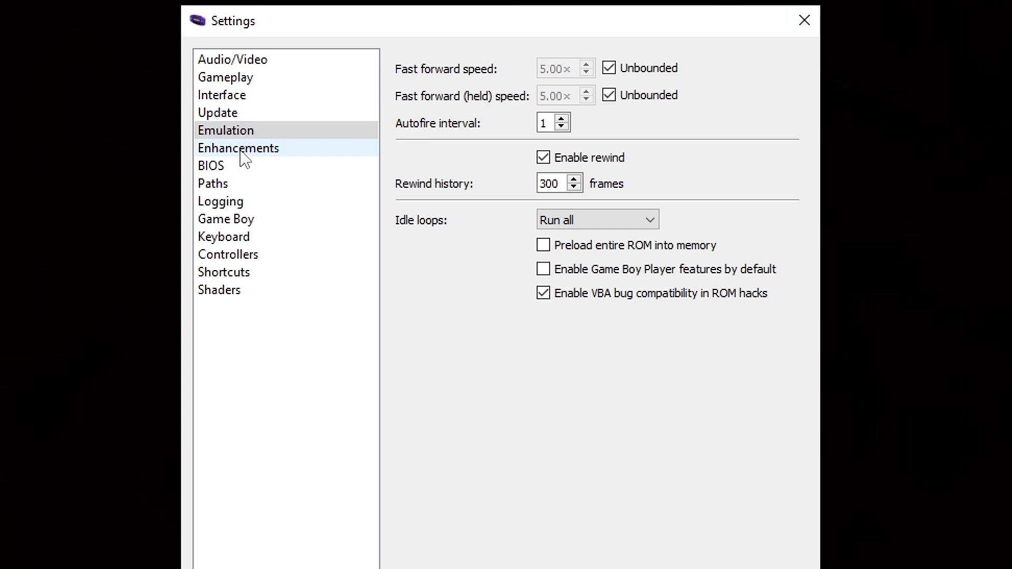
Step: Set the video renderer to OpenGL and the high-resolution scale to 8× in the enhancement settings
click(243, 149)
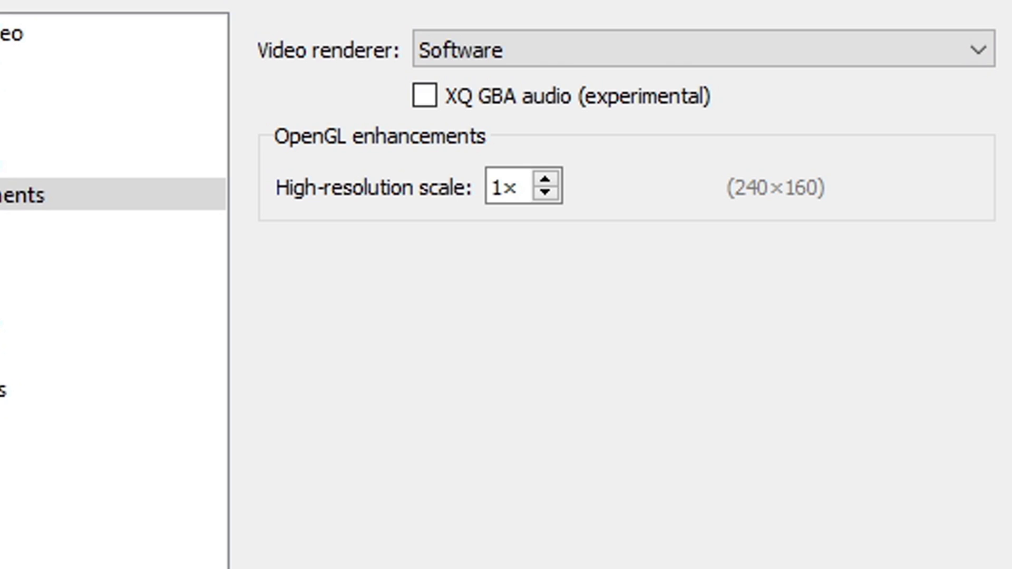
click(971, 50)
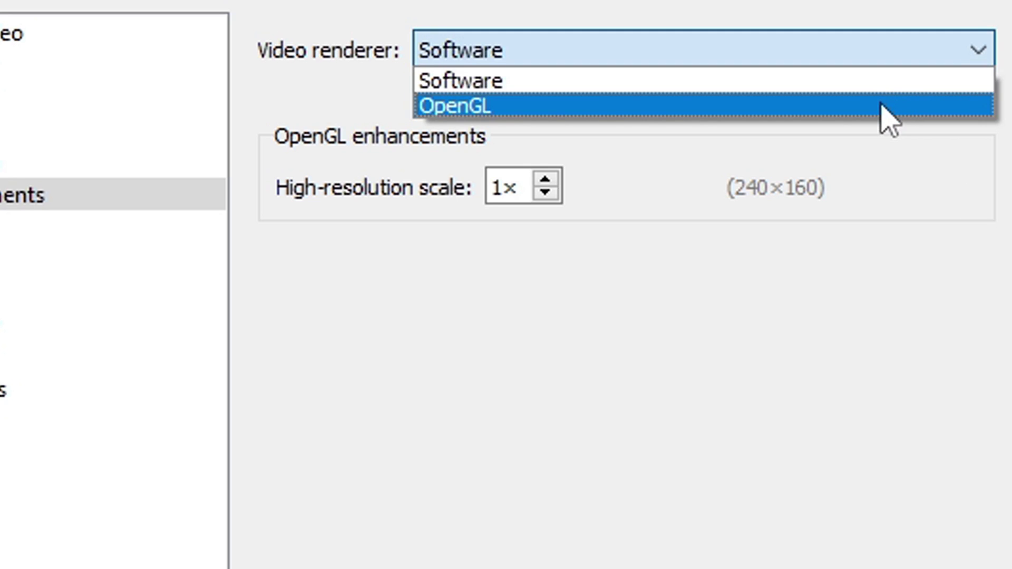
click(891, 108)
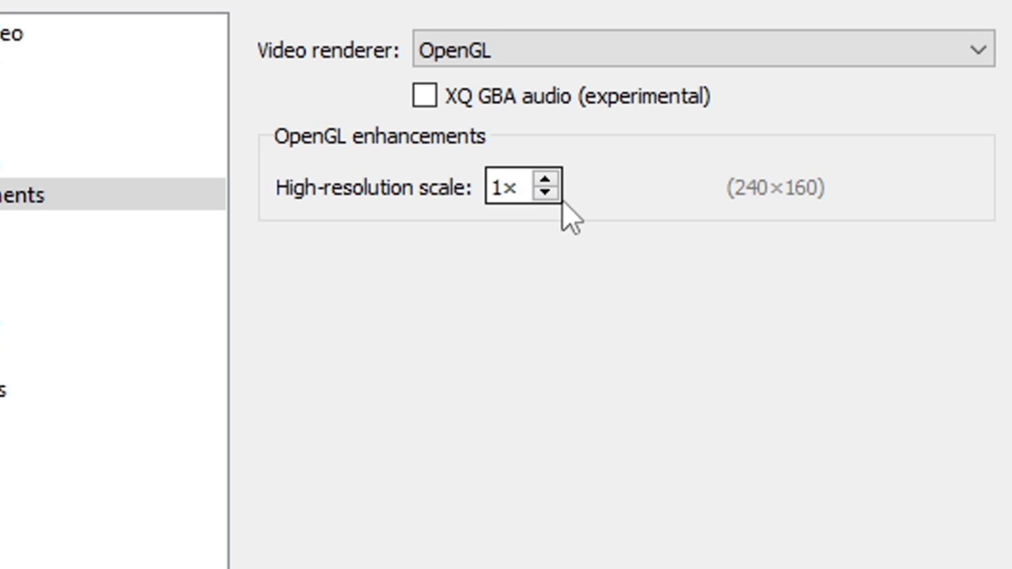
click(549, 181)
click(548, 181)
click(548, 181)
click(548, 181)
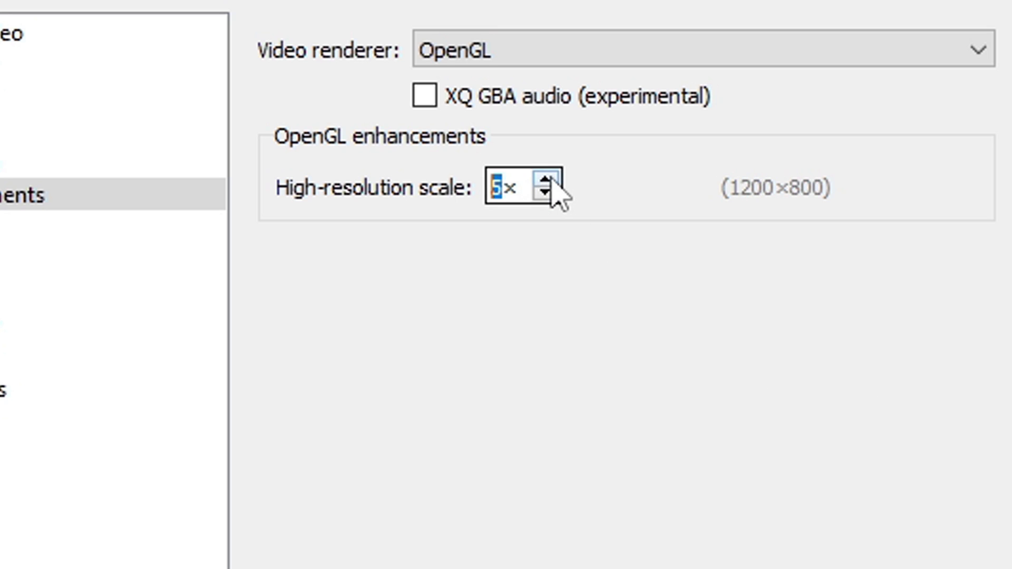
click(548, 181)
click(549, 181)
click(549, 181)
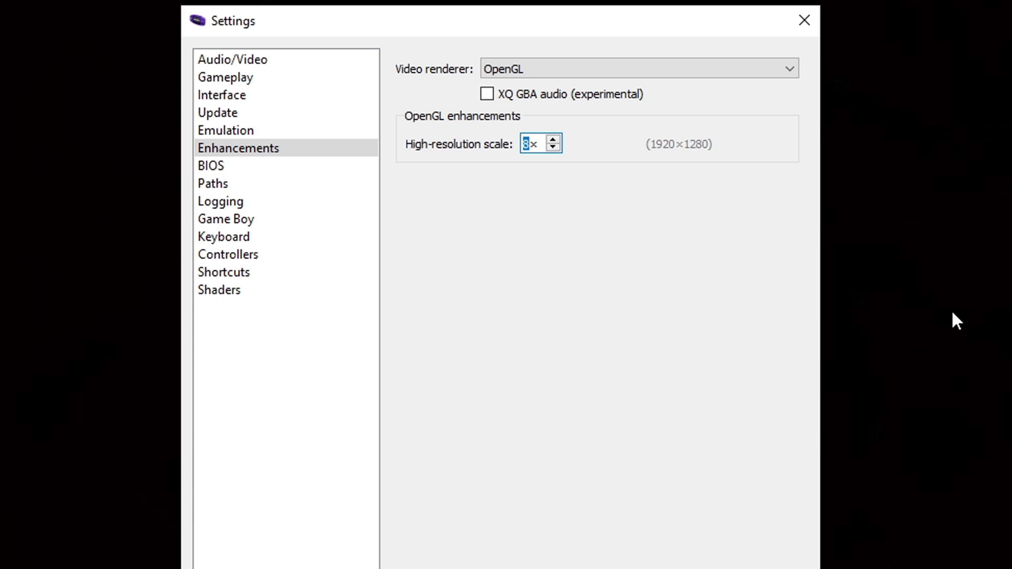
Step: Check the keyboard bindings and map the Xbox One S Controller: left shoulder 4, right shoulder 5, B 0, A 1, plus the D-pad directions
click(227, 244)
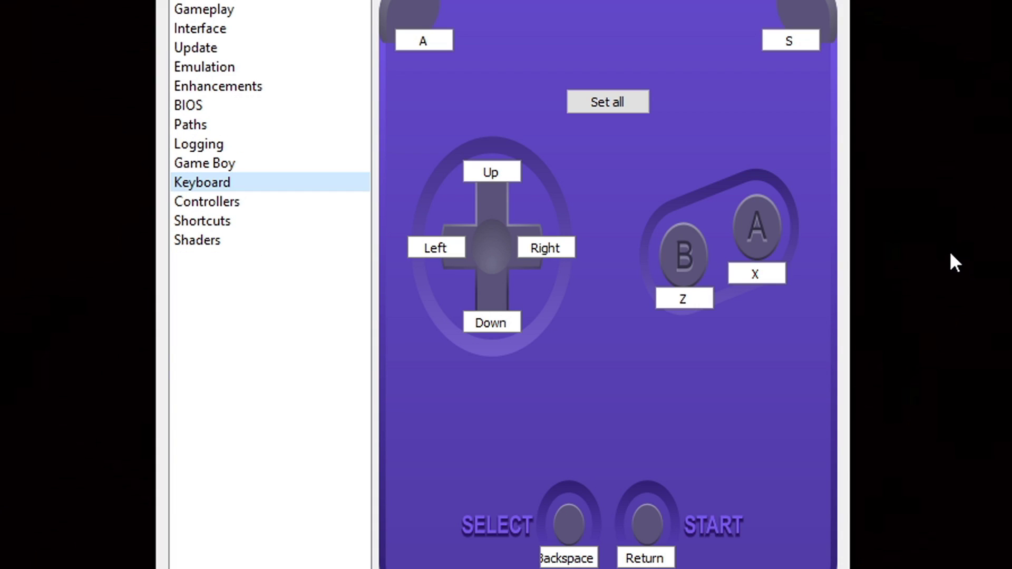
click(296, 203)
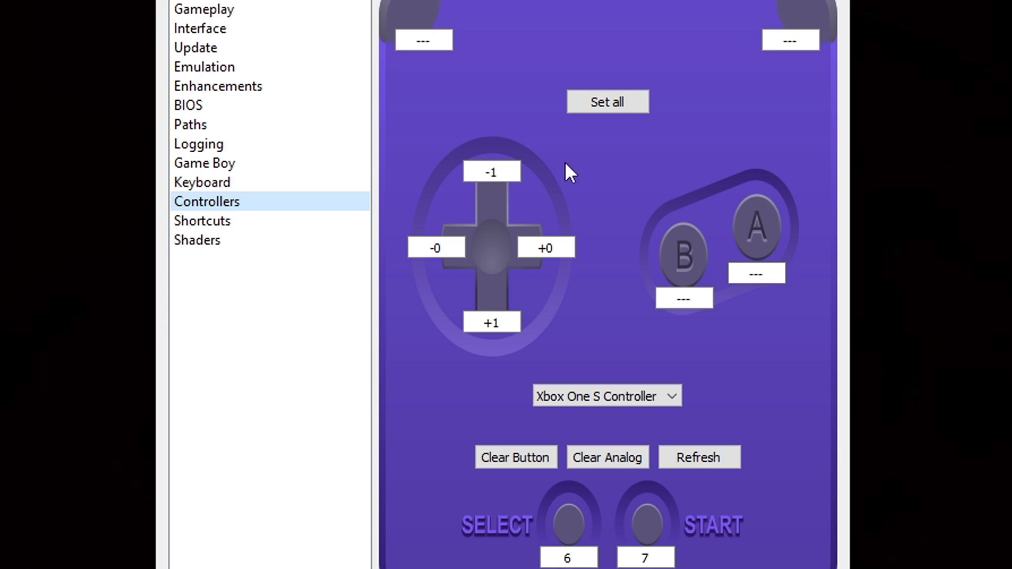
click(437, 41)
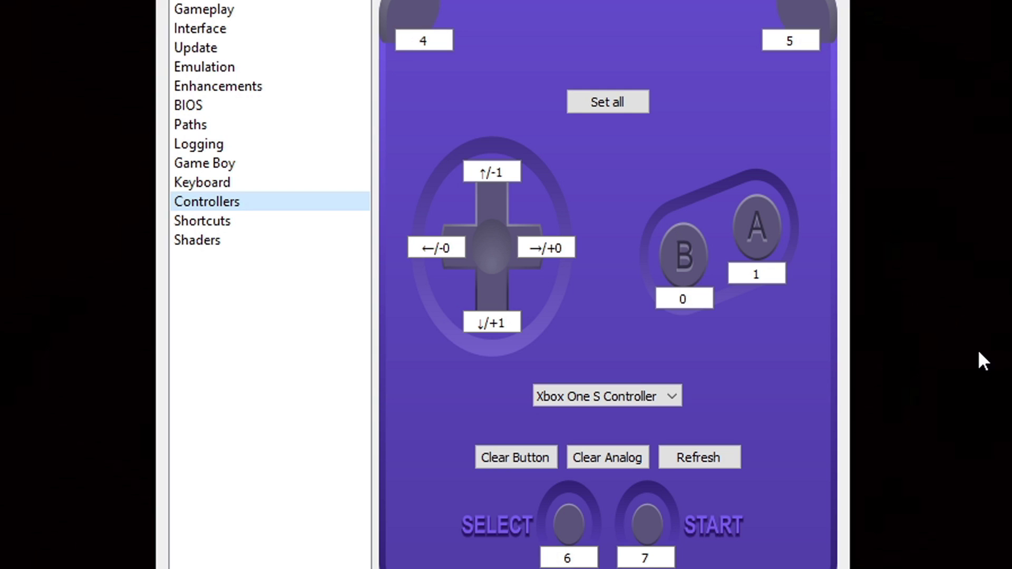
Step: Review the File and Emulation shortcut bindings, including save states and rewind, and apply the settings
click(226, 223)
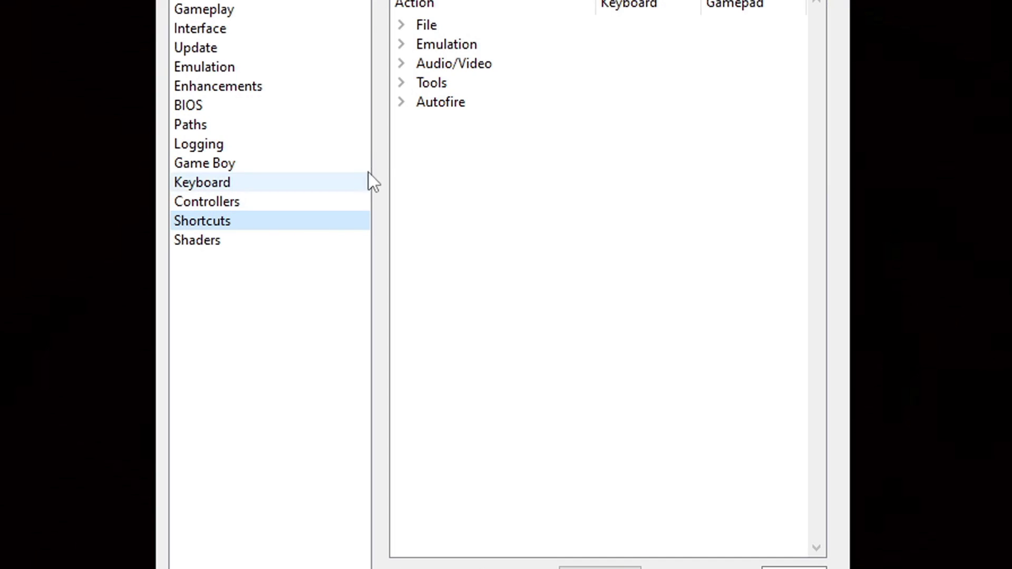
click(431, 27)
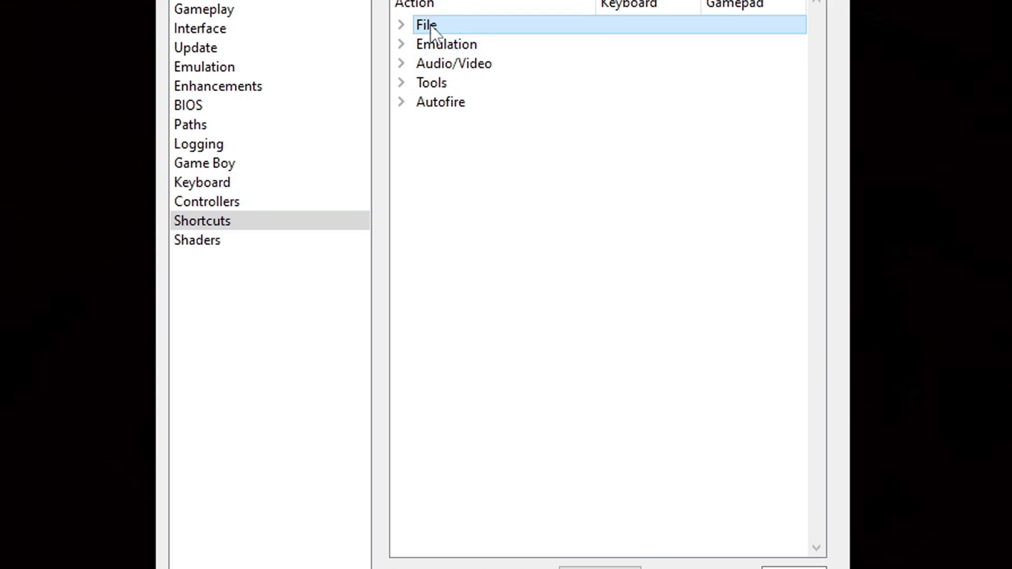
double_click(430, 23)
click(454, 430)
double_click(454, 430)
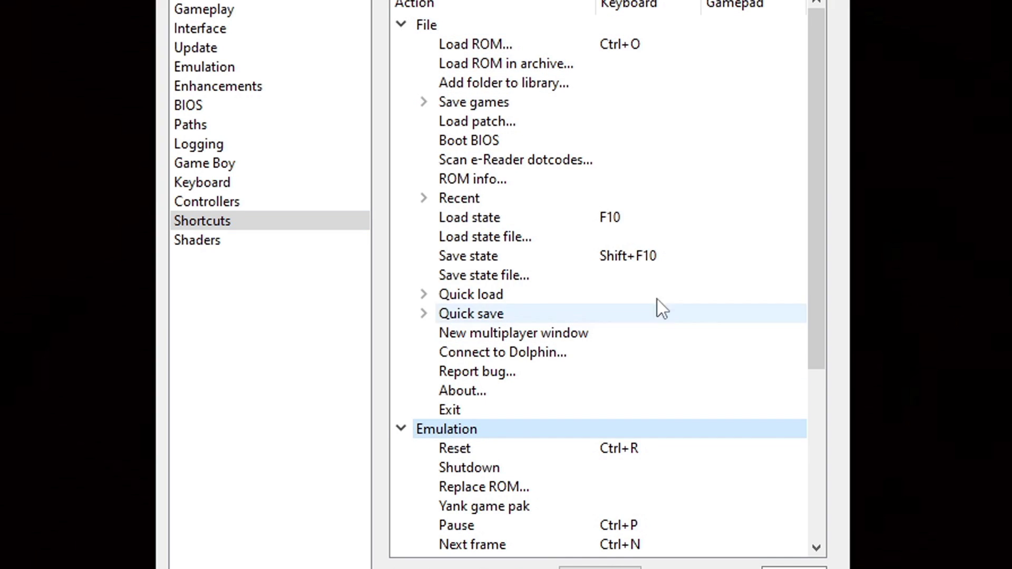
scroll(824, 53, down, 1)
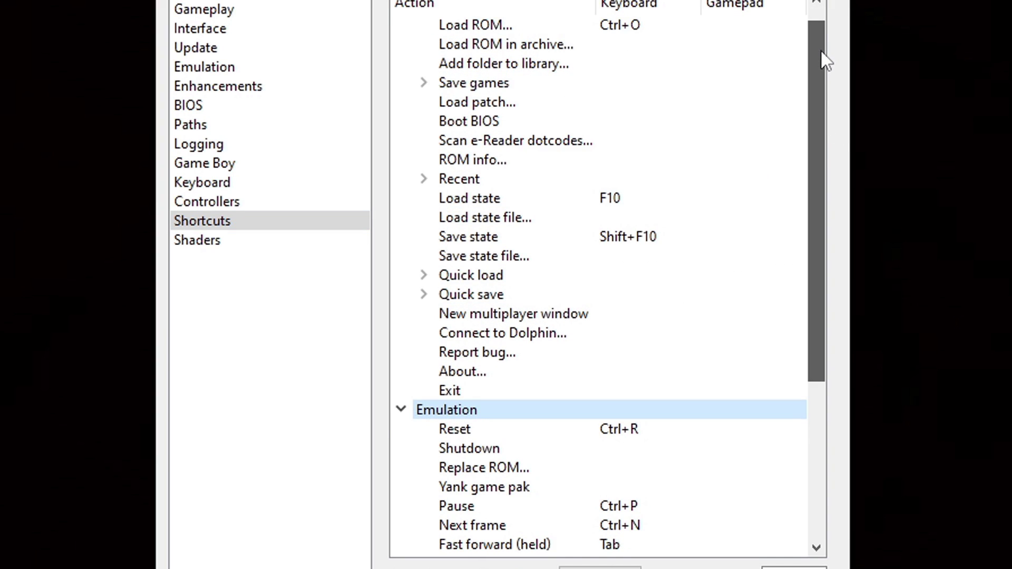
drag(822, 53, 812, 224)
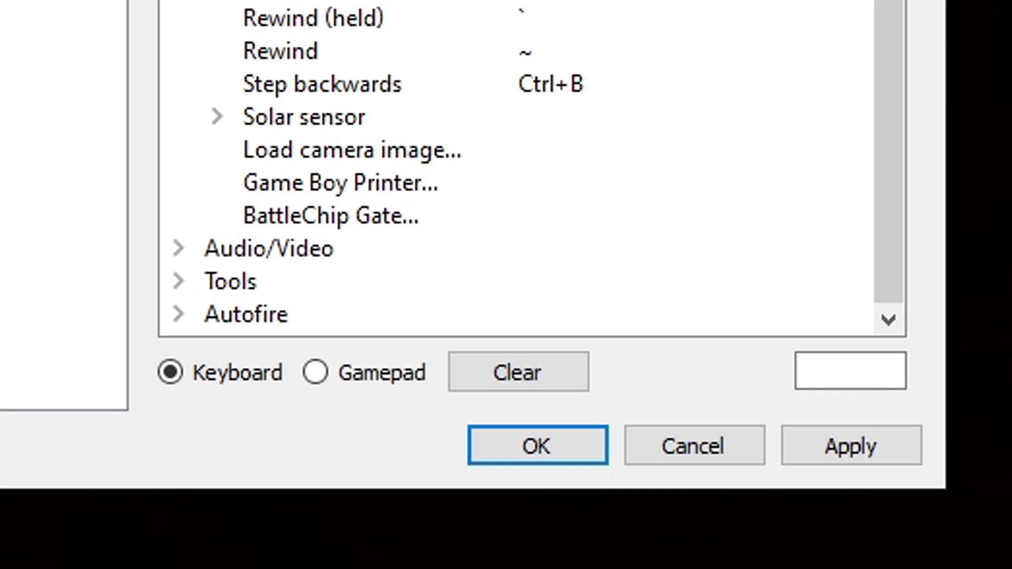
click(859, 455)
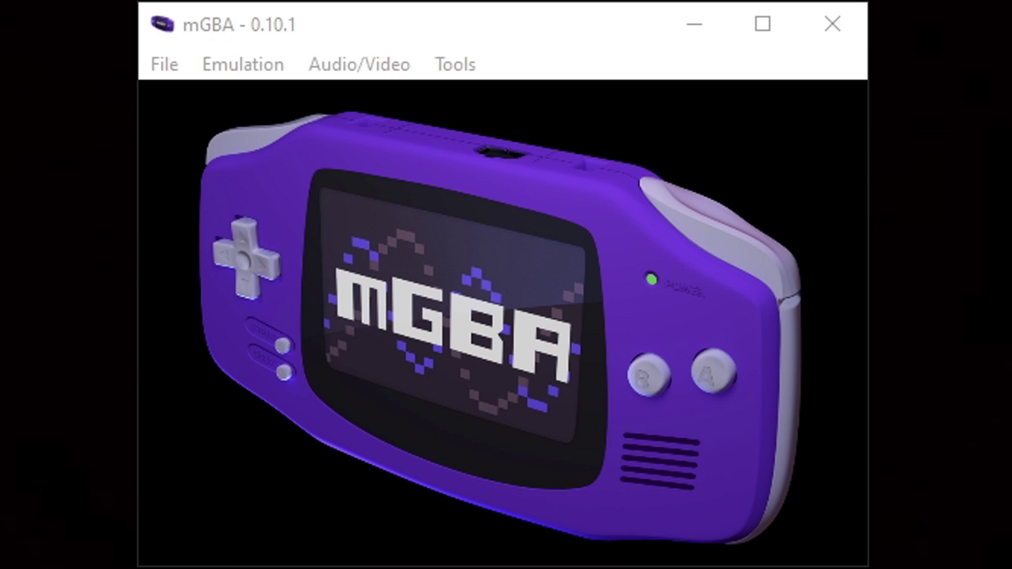
Step: Load the ROM Final Fight One (USA).gba from the desktop's Gameboy Advance games folder and skip the intro to its title screen
click(174, 63)
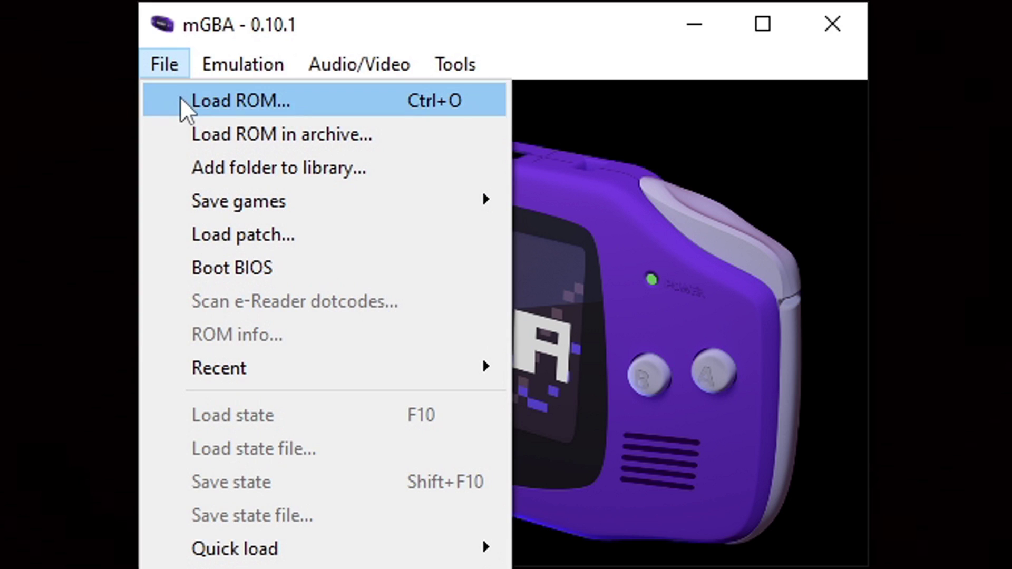
click(180, 98)
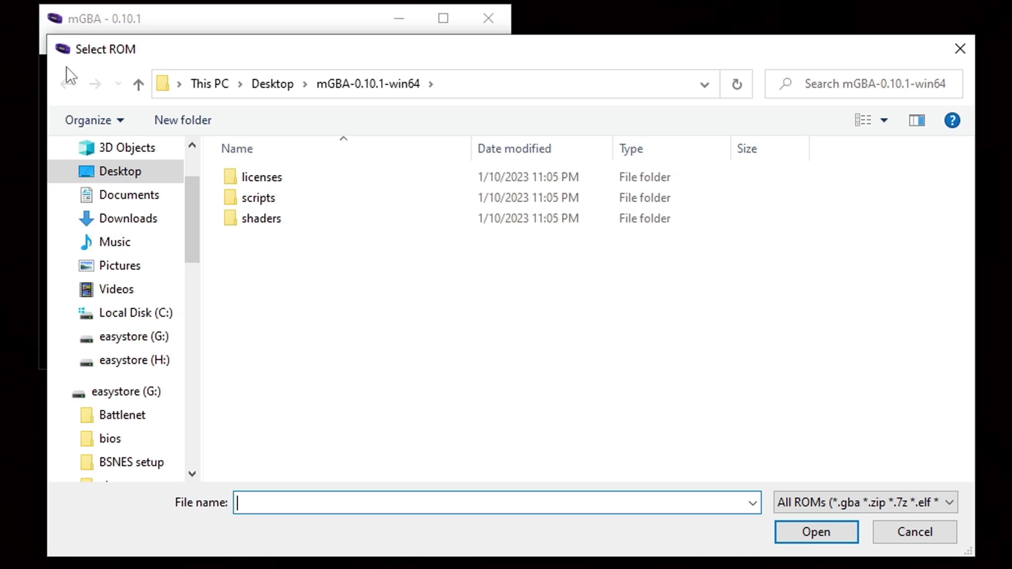
click(105, 174)
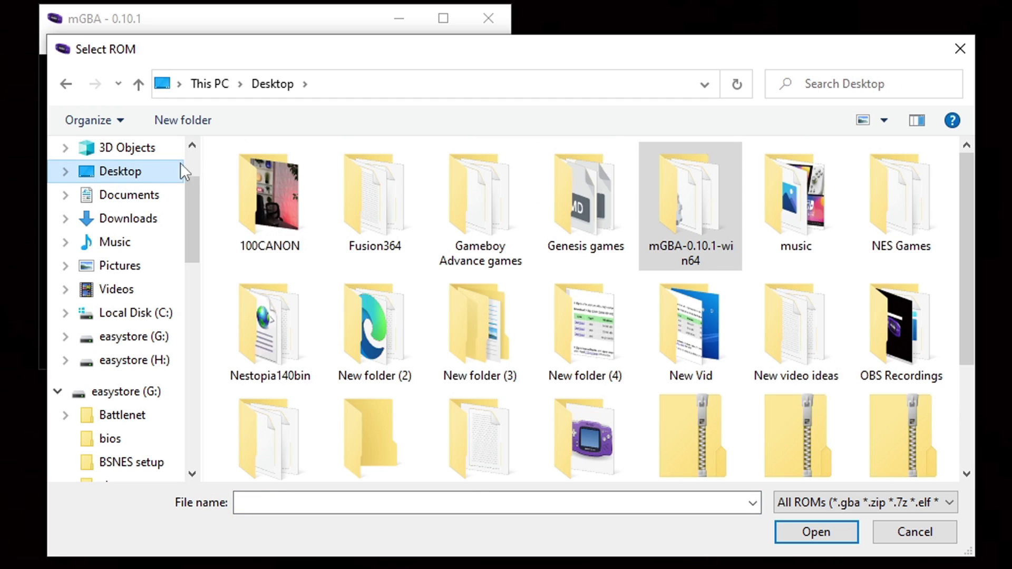
double_click(481, 195)
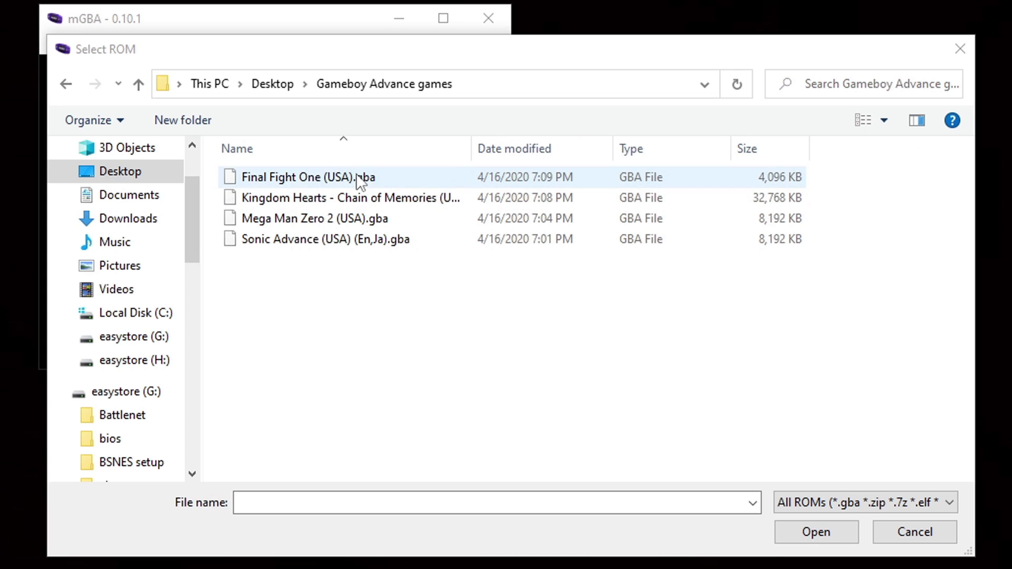
double_click(327, 178)
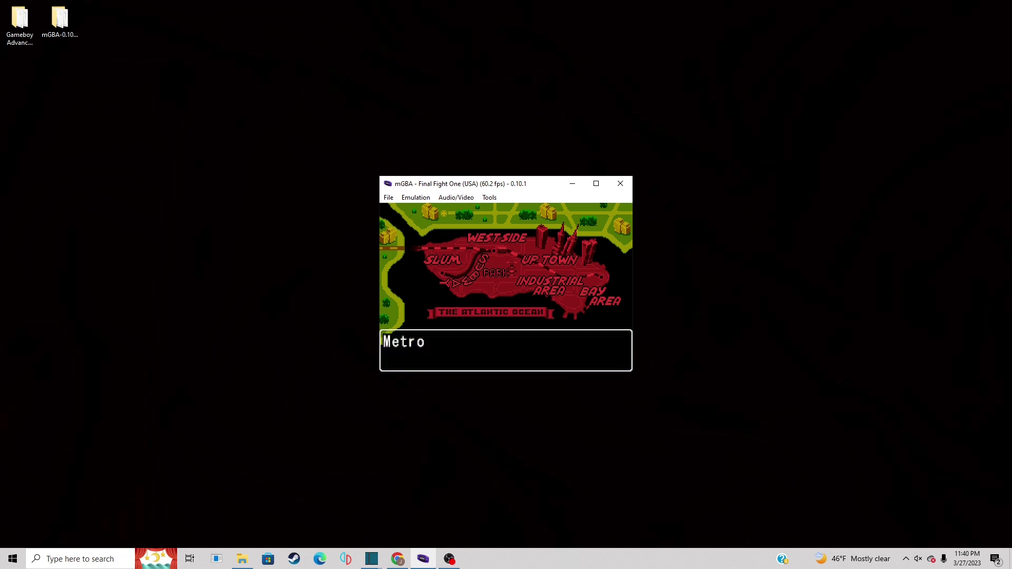
key(Return)
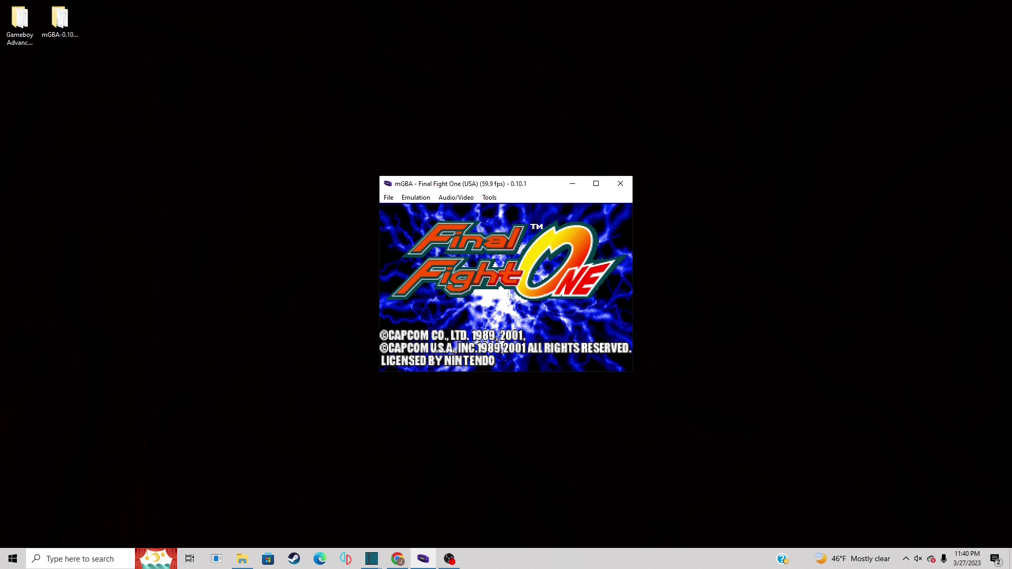
key(Return)
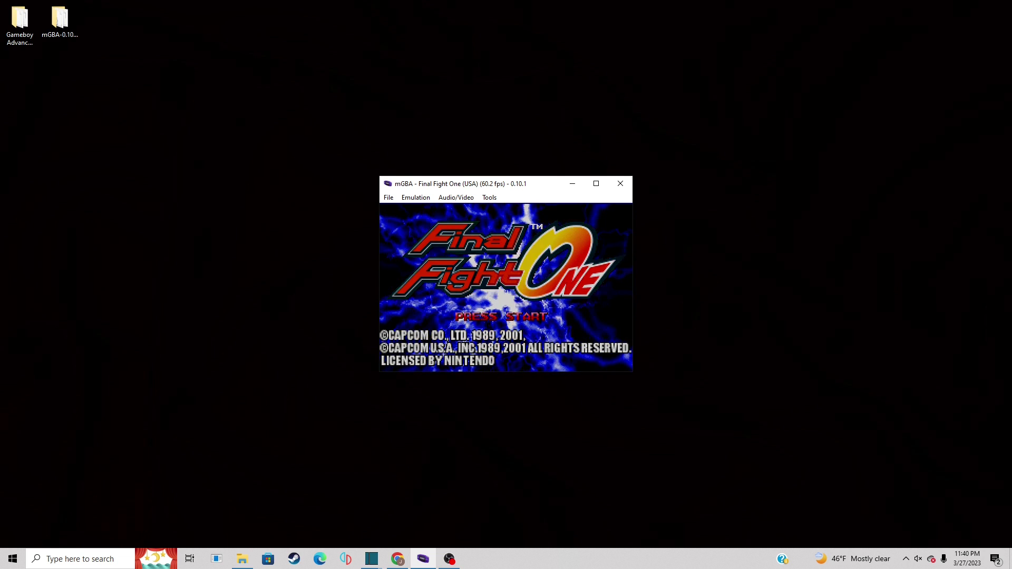